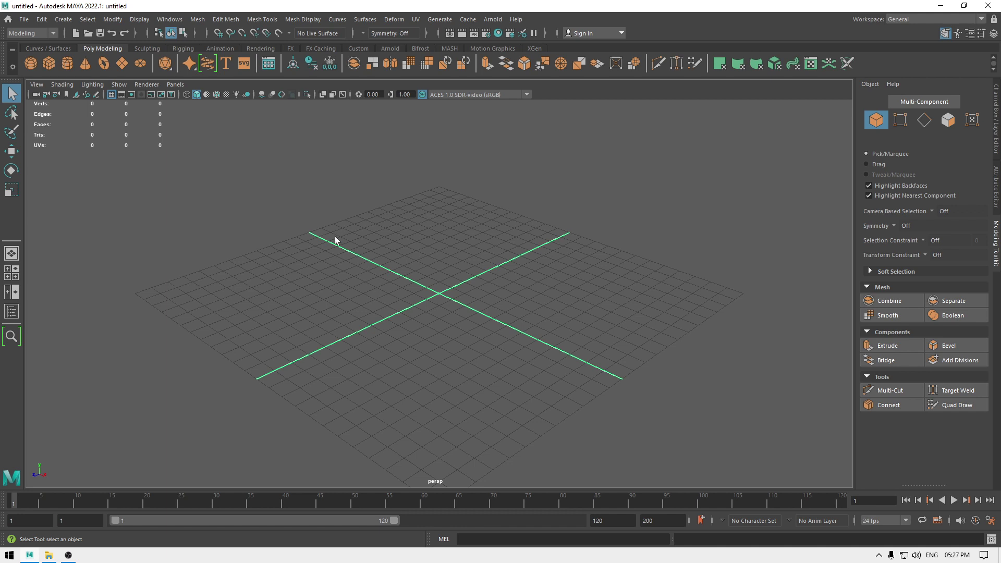
# Step: Open the Project Window from the File menu and move it toward the screen centre
pyautogui.click(24, 20)
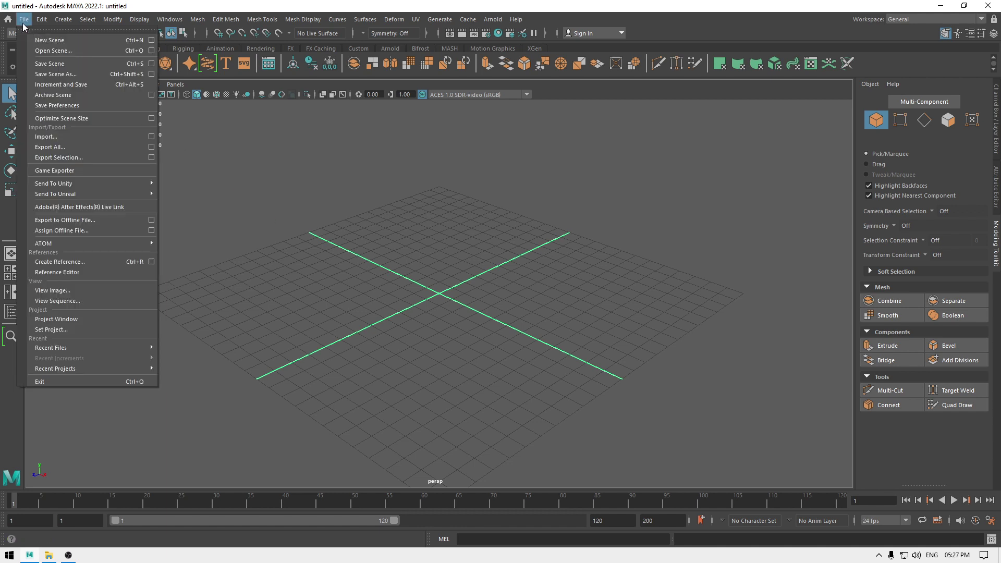
pyautogui.click(83, 319)
pyautogui.moveTo(689, 111); pyautogui.dragTo(385, 75)
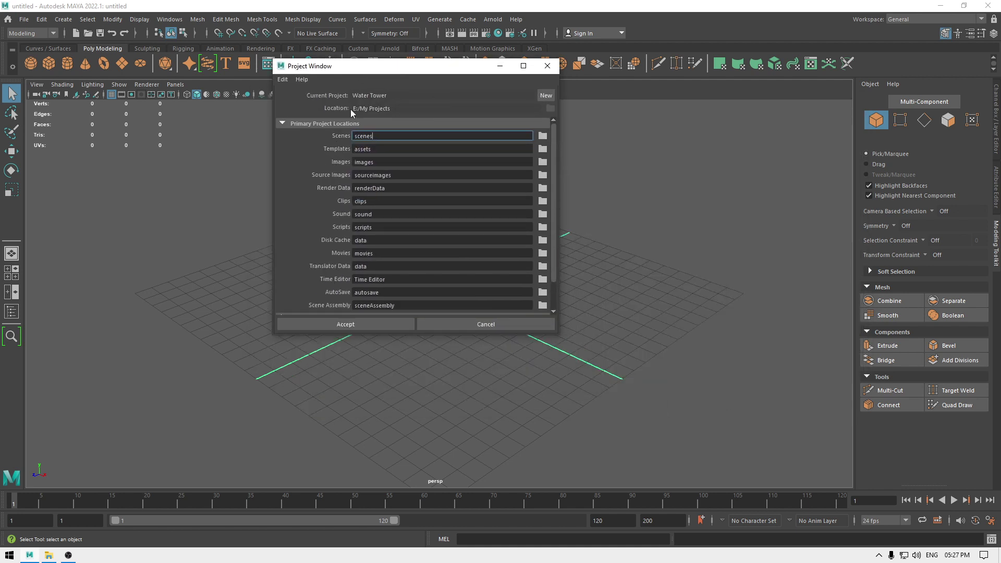
pyautogui.moveTo(426, 71); pyautogui.dragTo(443, 130)
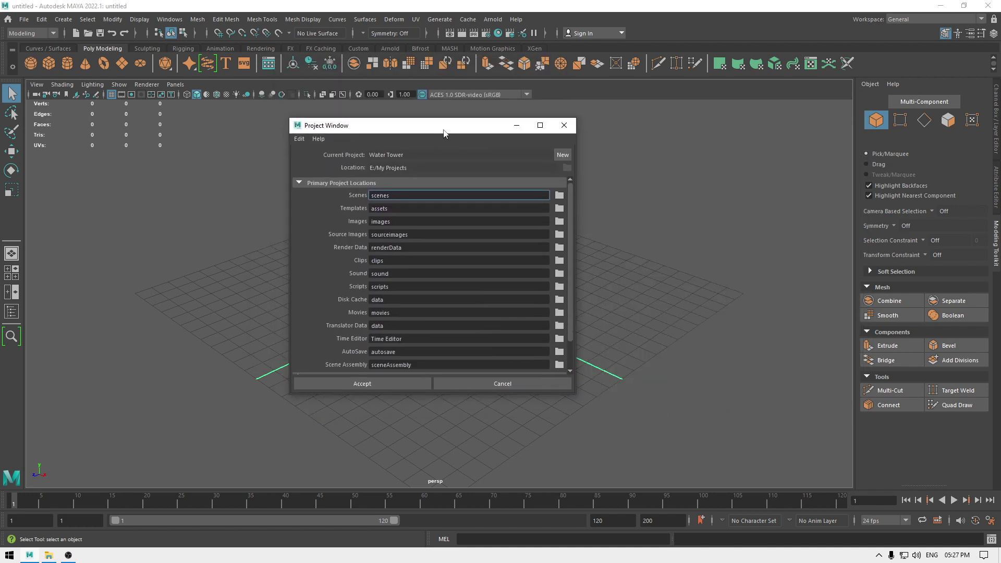
# Step: Start a new project named 'Maya Course' and browse for its location folder
pyautogui.click(562, 155)
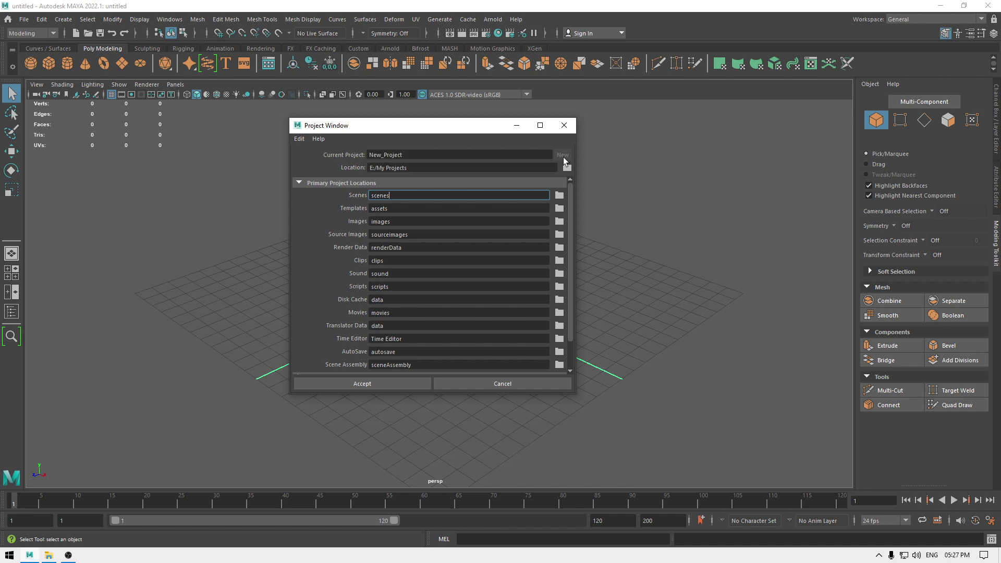
pyautogui.doubleClick(431, 151)
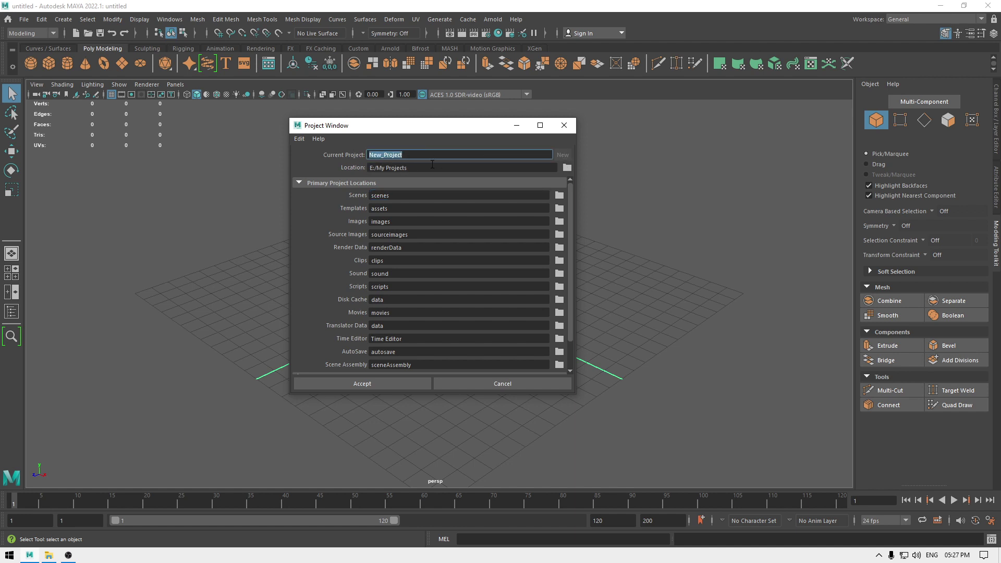
pyautogui.write('Maya Course')
pyautogui.moveTo(373, 126); pyautogui.dragTo(403, 118)
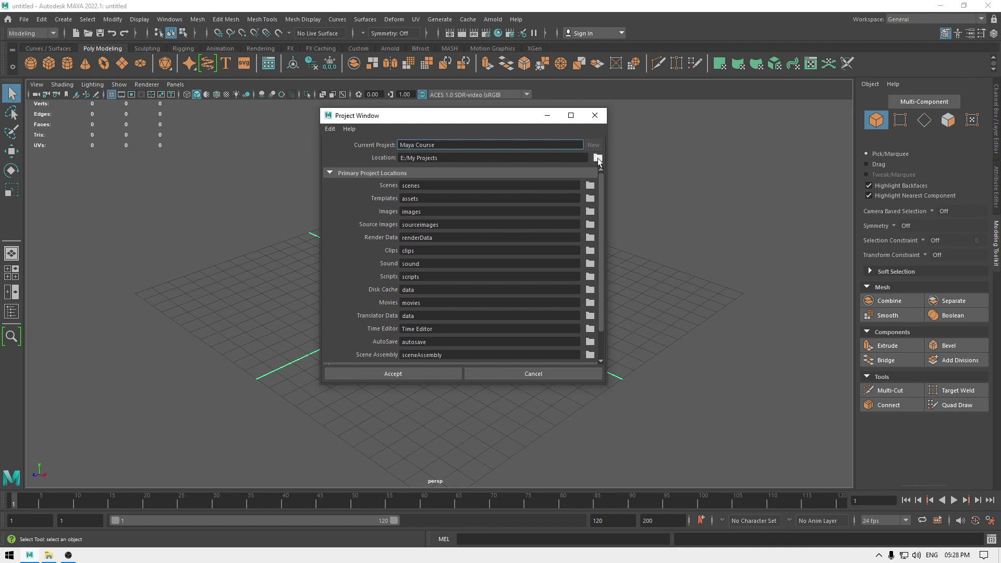
pyautogui.click(599, 157)
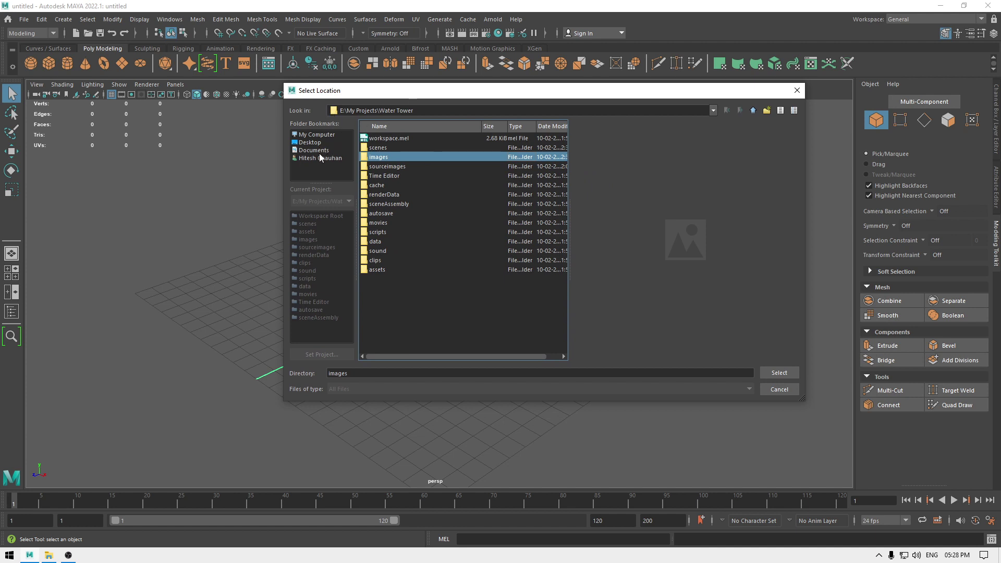
# Step: Set the Maya Course project location to E:/My Projects and accept the new project
pyautogui.click(315, 135)
pyautogui.doubleClick(391, 157)
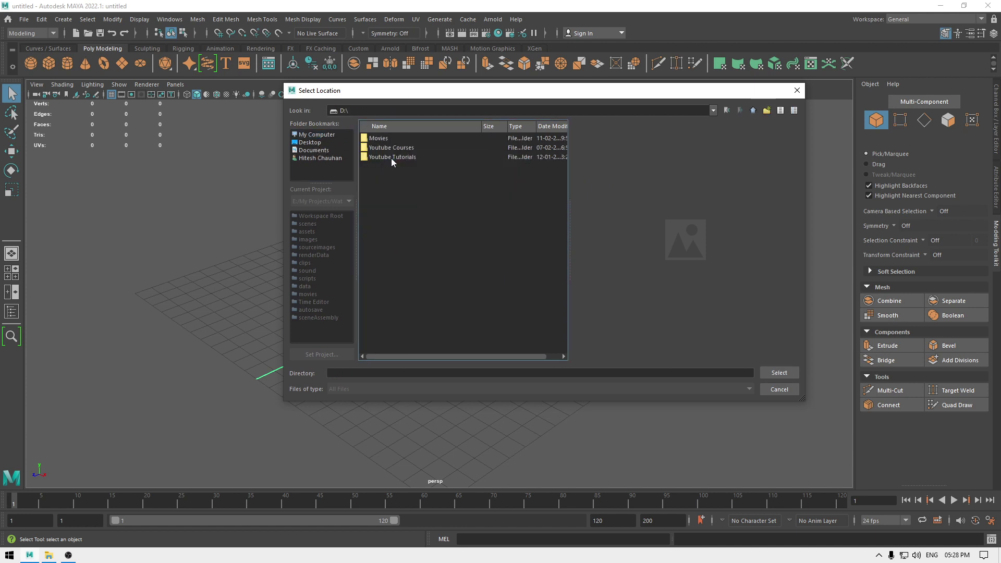
pyautogui.click(315, 134)
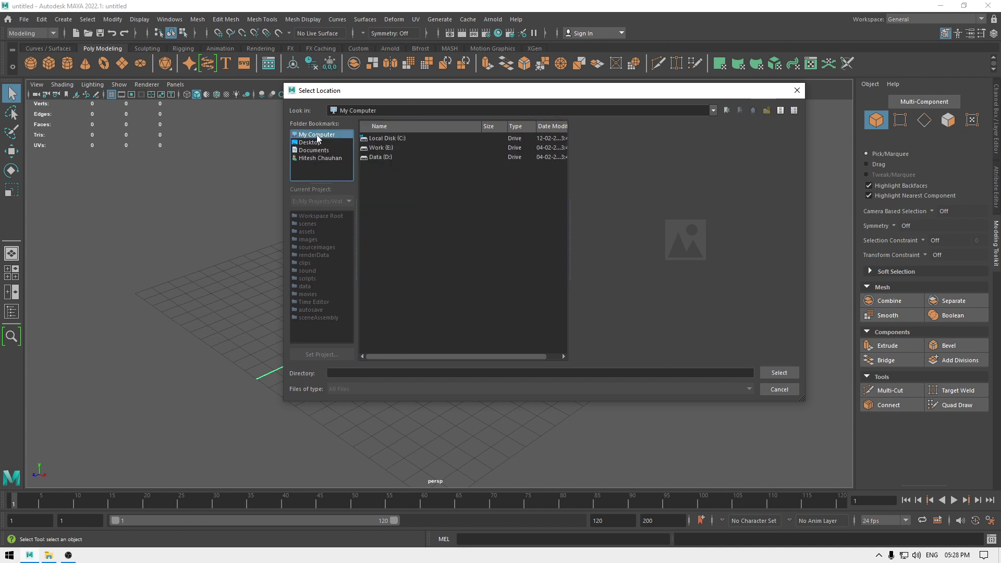
pyautogui.doubleClick(393, 147)
pyautogui.click(394, 147)
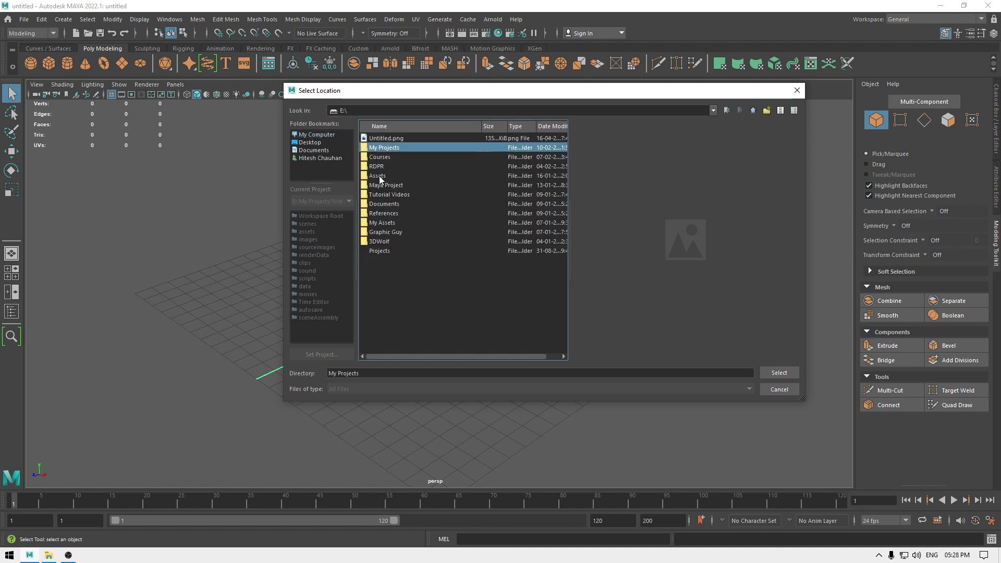
pyautogui.doubleClick(380, 149)
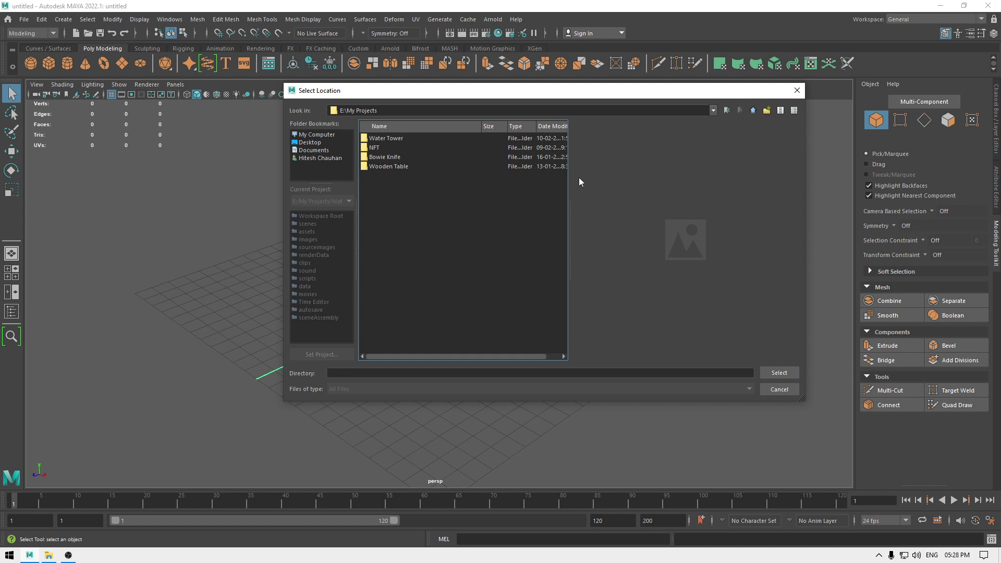
pyautogui.moveTo(452, 91); pyautogui.dragTo(565, 96)
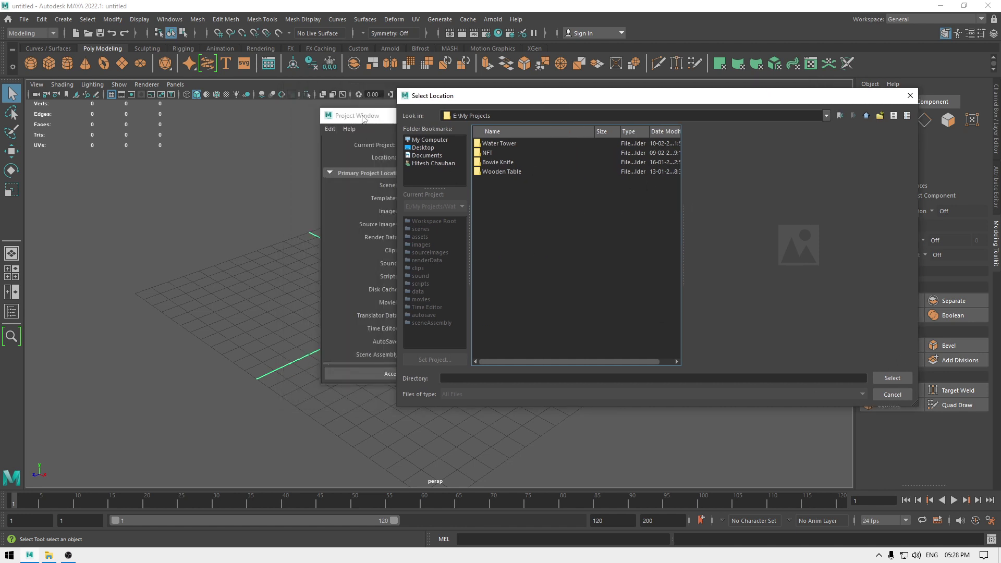
pyautogui.click(892, 379)
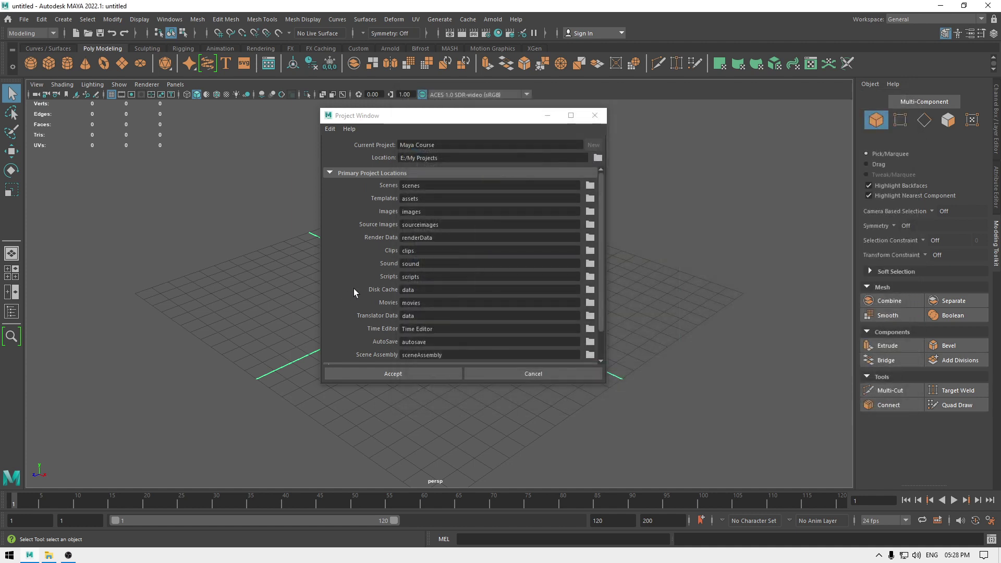
pyautogui.click(393, 374)
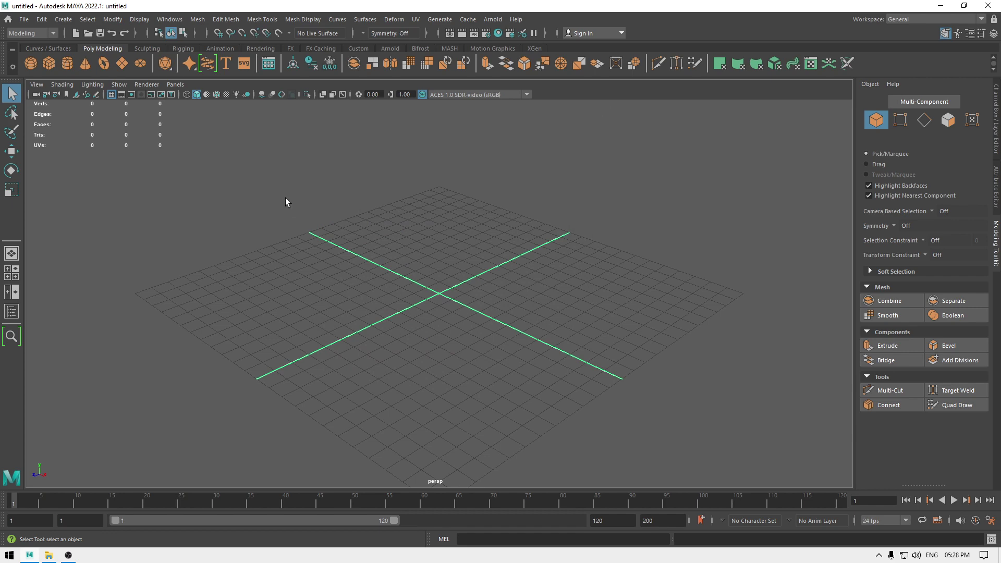
# Step: In File Explorer, refresh My Projects, inspect Maya Course's subfolders, then return to Maya
pyautogui.click(49, 555)
pyautogui.rightClick(181, 280)
pyautogui.click(219, 324)
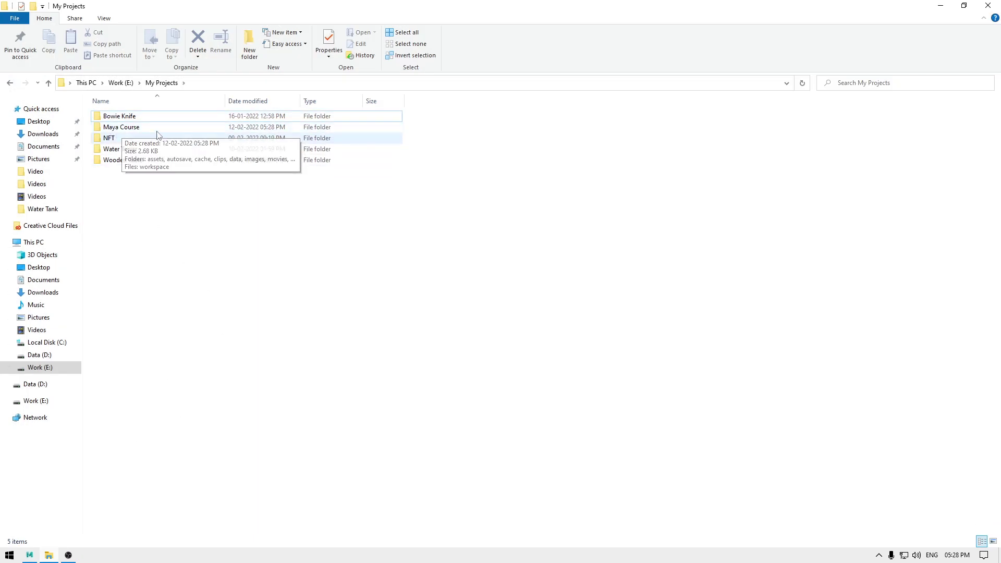
pyautogui.doubleClick(130, 128)
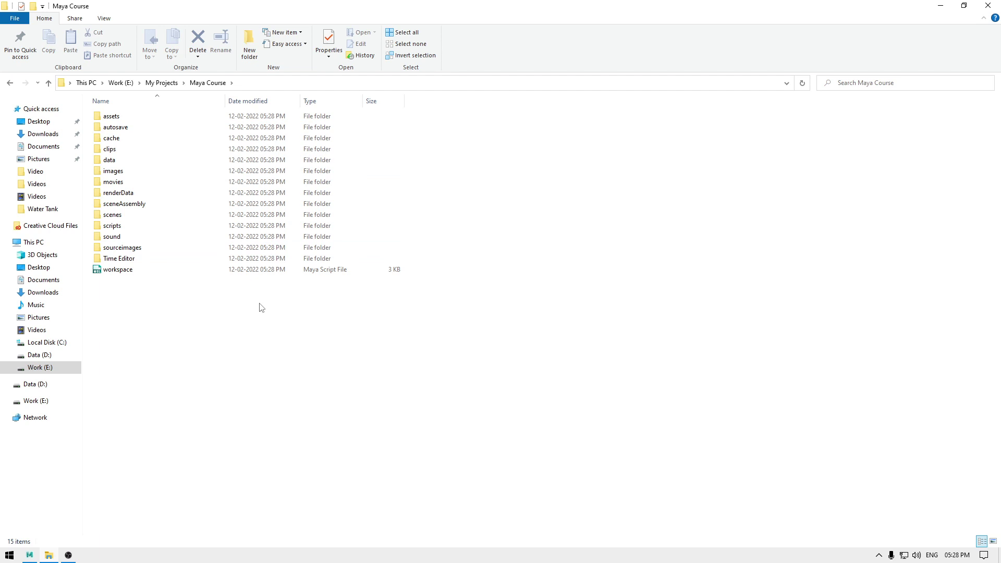
pyautogui.hotkey('alt', 'Left')
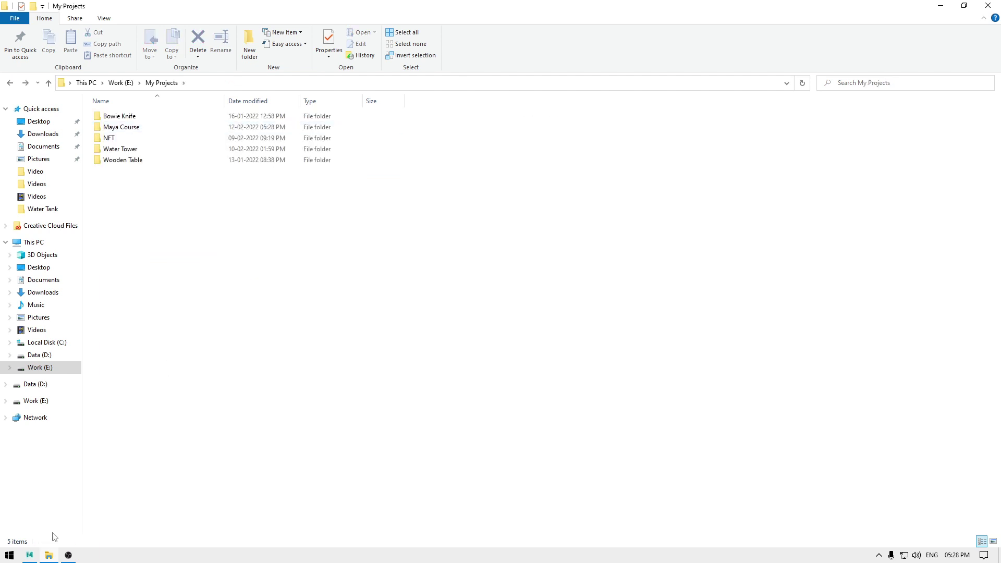
pyautogui.click(30, 555)
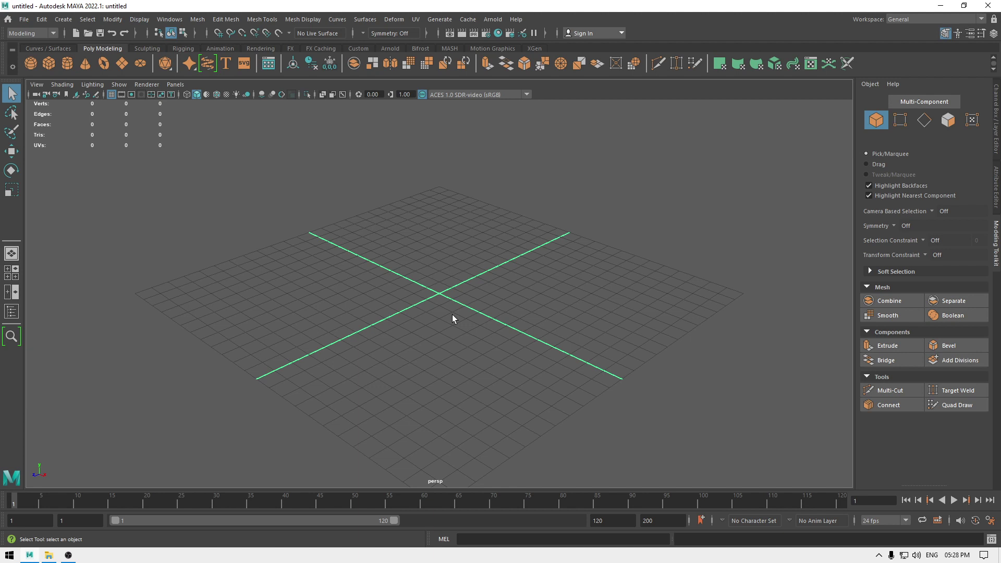
# Step: Save the scene as 'Maya Course' in Maya ASCII format in the scenes folder
pyautogui.hotkey('ctrl', 's')
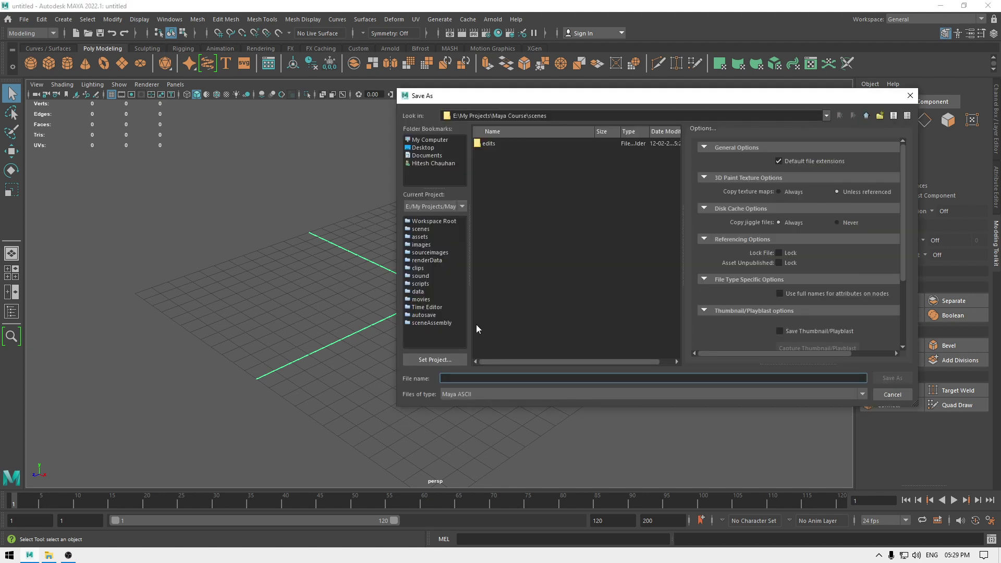
pyautogui.click(893, 394)
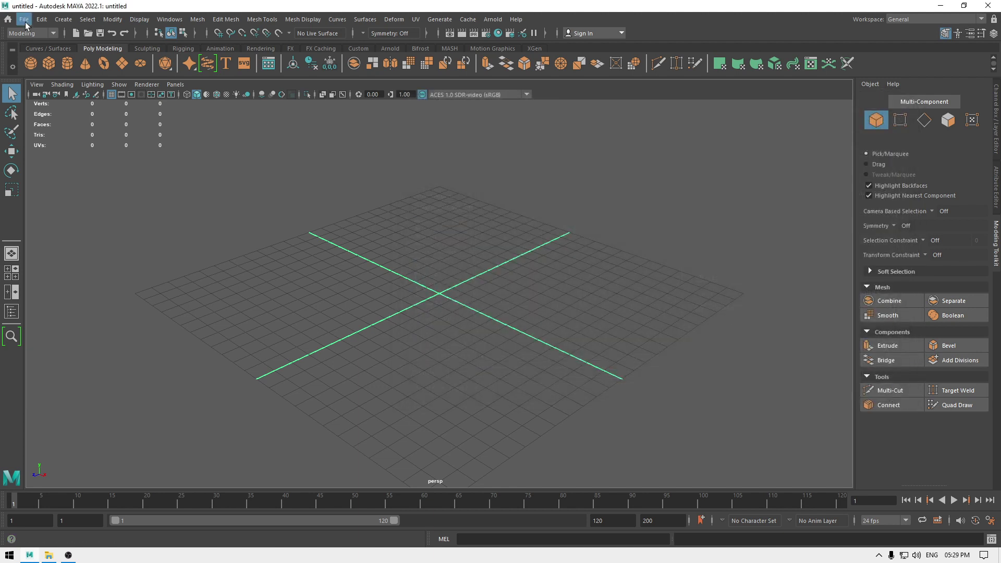
pyautogui.click(25, 22)
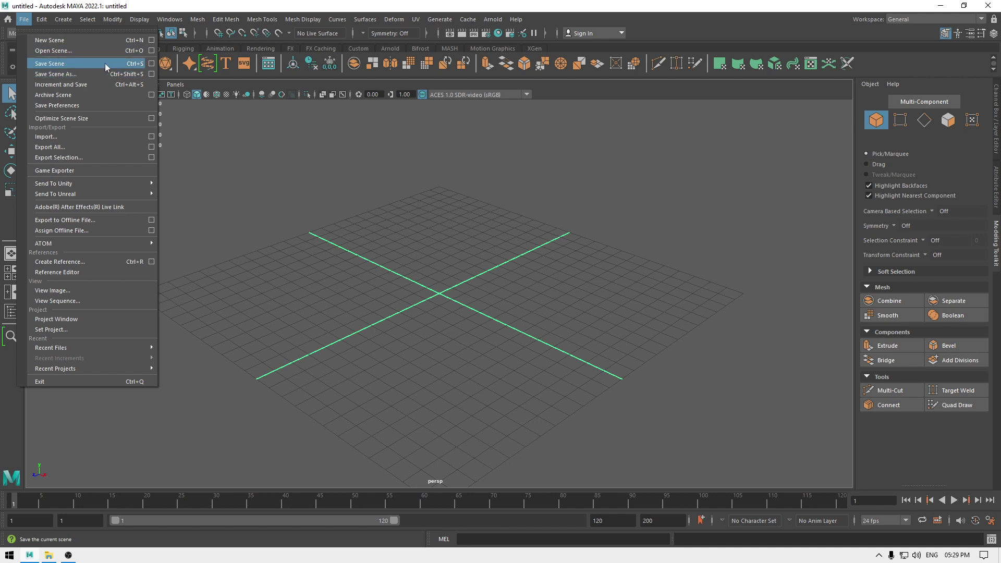
pyautogui.click(61, 65)
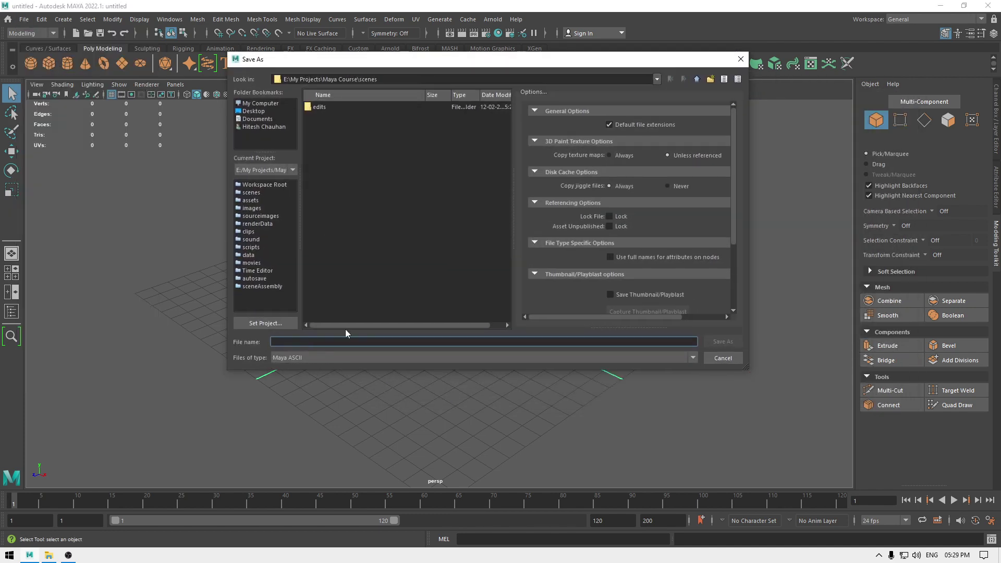
pyautogui.write('Maya Cours')
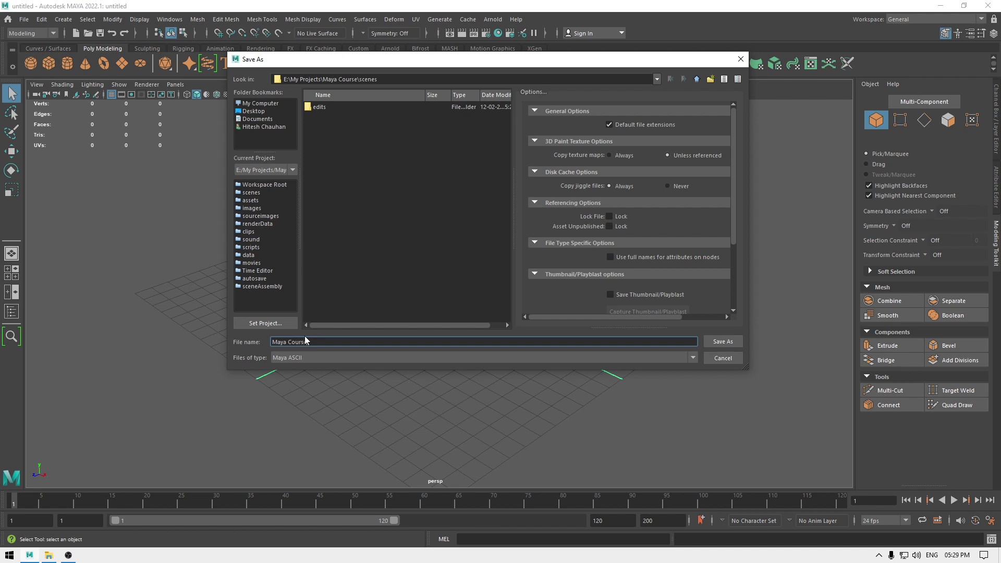
pyautogui.click(328, 358)
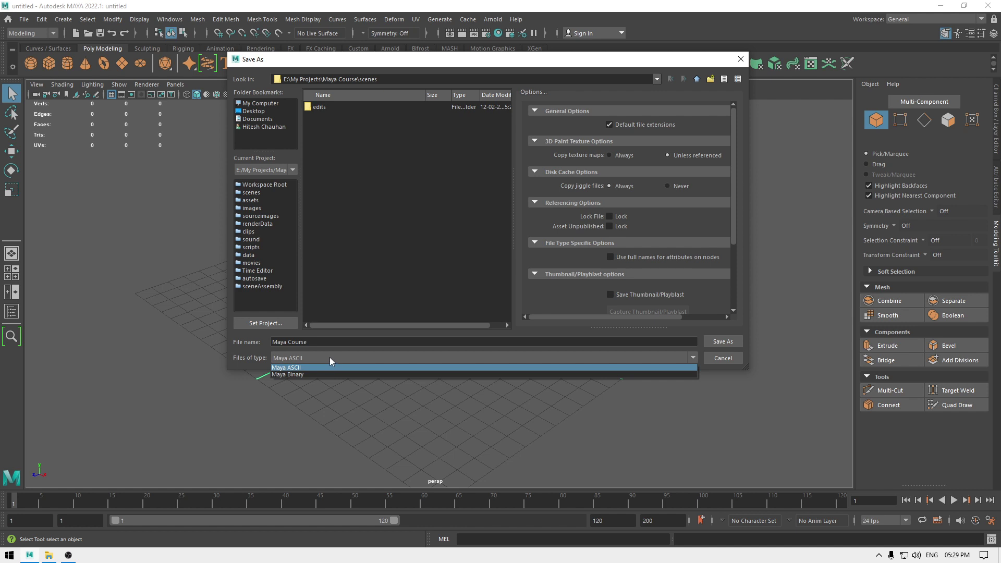
pyautogui.click(330, 358)
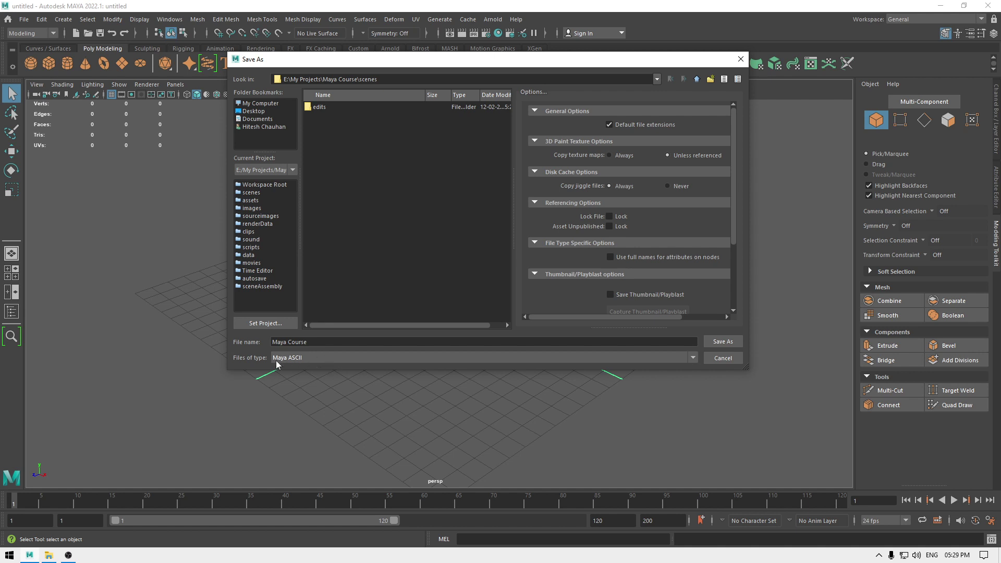
pyautogui.click(732, 345)
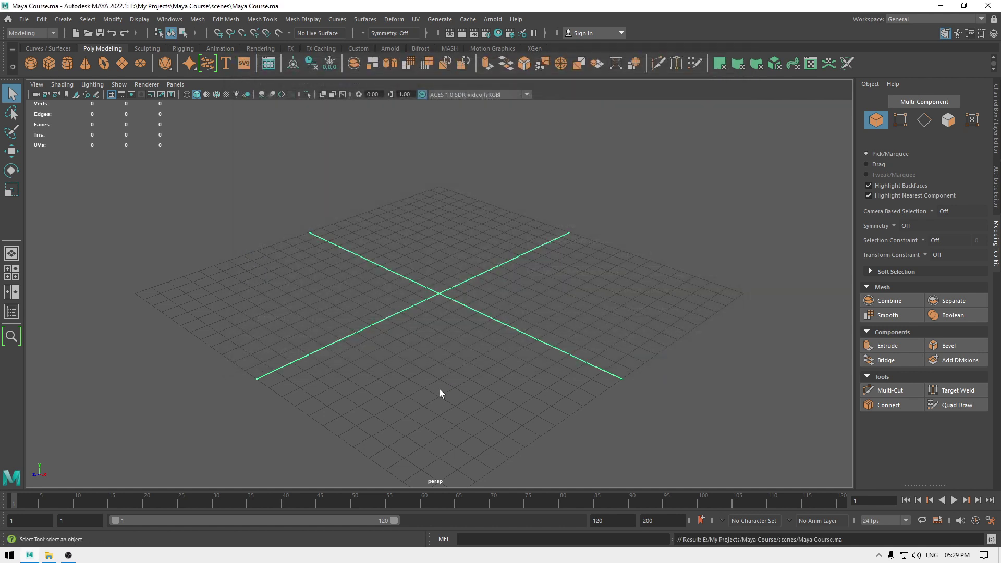
# Step: In File Explorer, open the Maya Course folder and one of its project subfolders
pyautogui.click(49, 556)
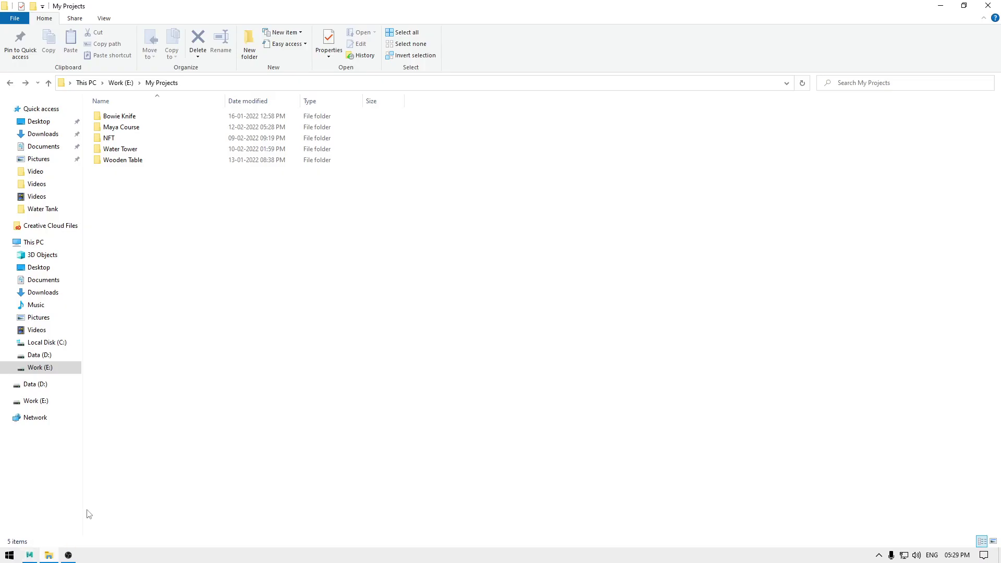
pyautogui.doubleClick(123, 127)
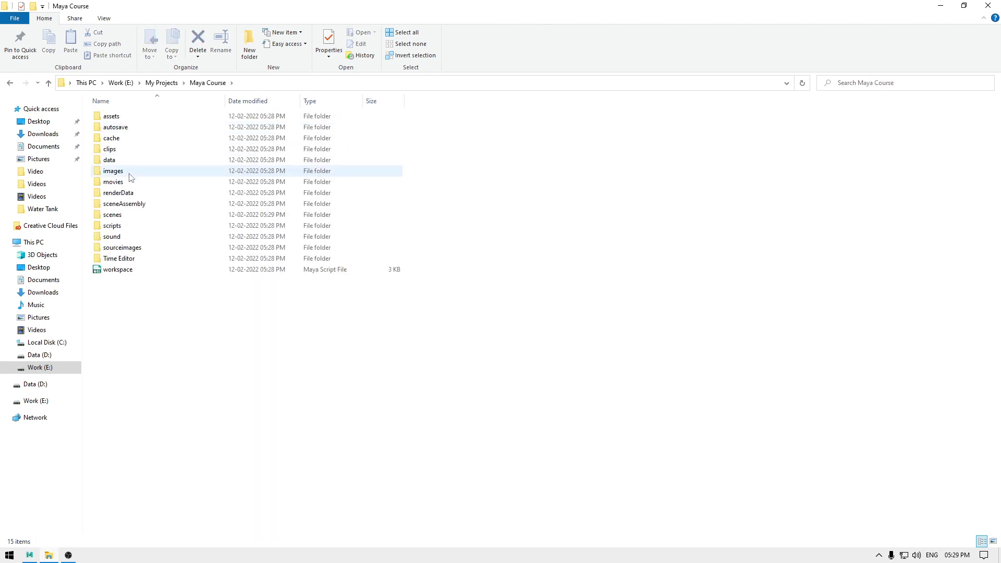
pyautogui.doubleClick(124, 219)
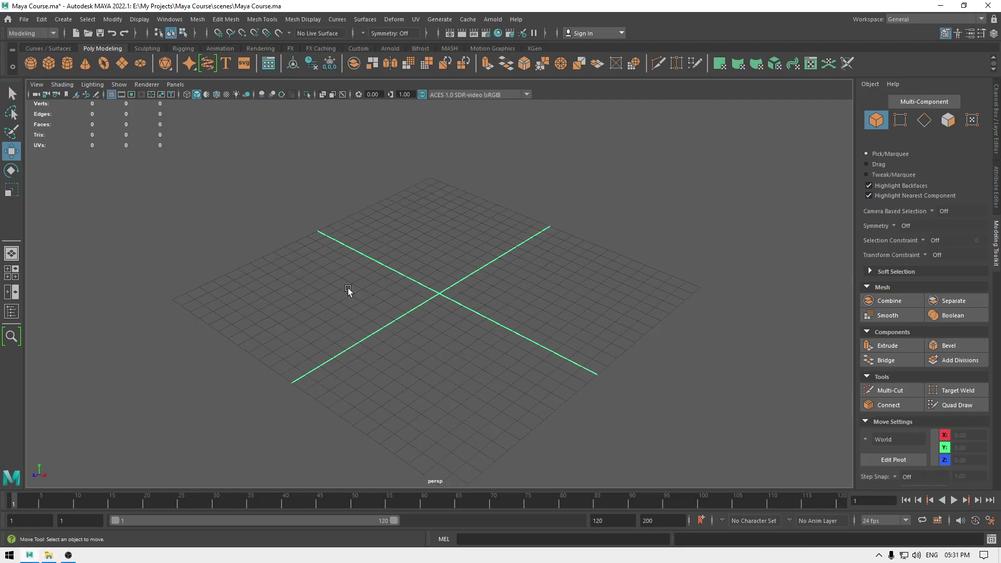
# Step: Add a polygon cylinder at the origin and deselect it
pyautogui.click(24, 20)
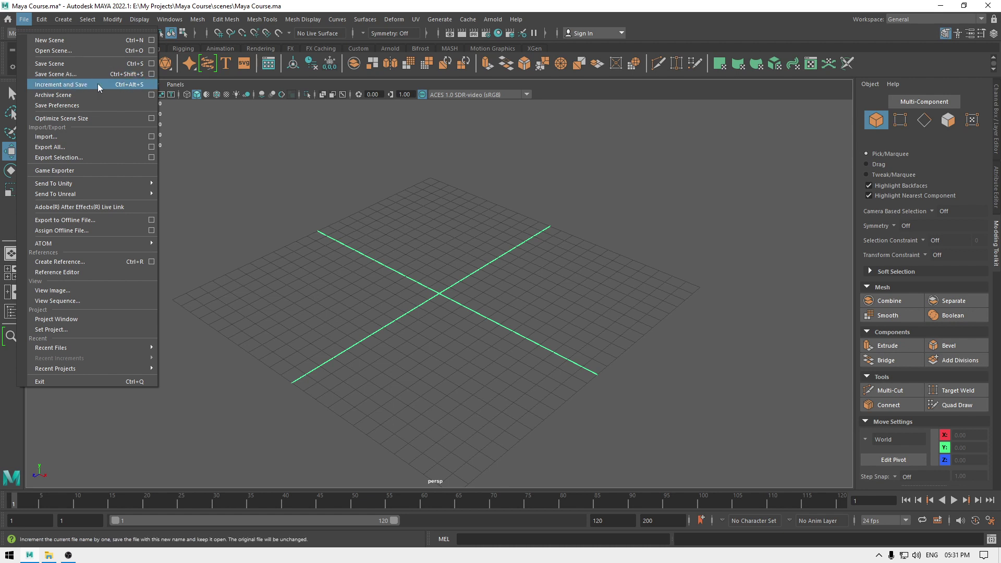
pyautogui.click(380, 183)
pyautogui.keyDown('alt'); pyautogui.moveTo(380, 184); pyautogui.dragTo(74, 108); pyautogui.keyUp('alt')
pyautogui.click(68, 63)
pyautogui.keyDown('alt'); pyautogui.moveTo(487, 221); pyautogui.dragTo(521, 273); pyautogui.keyUp('alt')
pyautogui.click(520, 273)
pyautogui.keyDown('alt'); pyautogui.moveTo(152, 184); pyautogui.dragTo(156, 130); pyautogui.keyUp('alt')
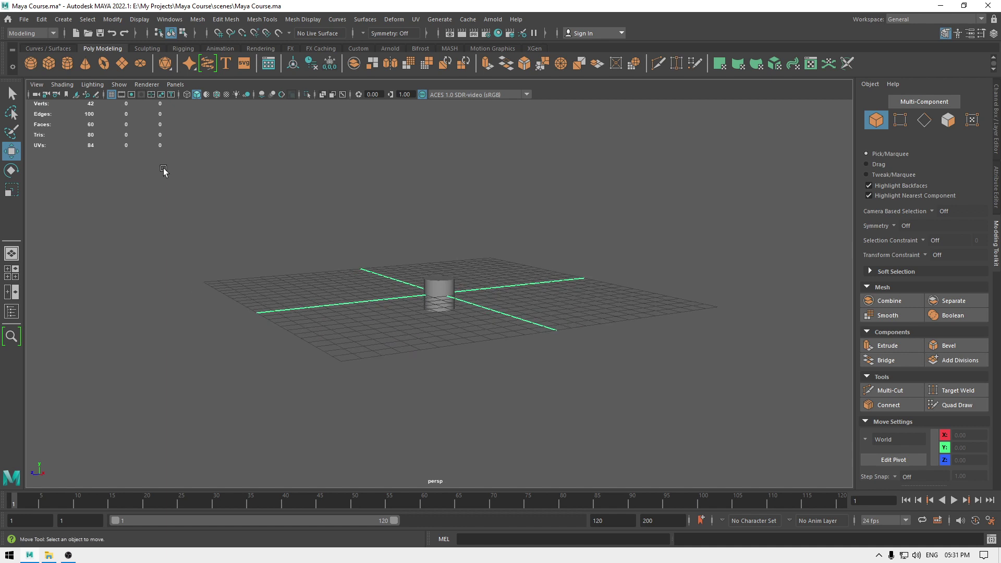
# Step: Increment and save the scene as Maya Course.0001
pyautogui.click(34, 23)
pyautogui.moveTo(24, 20)
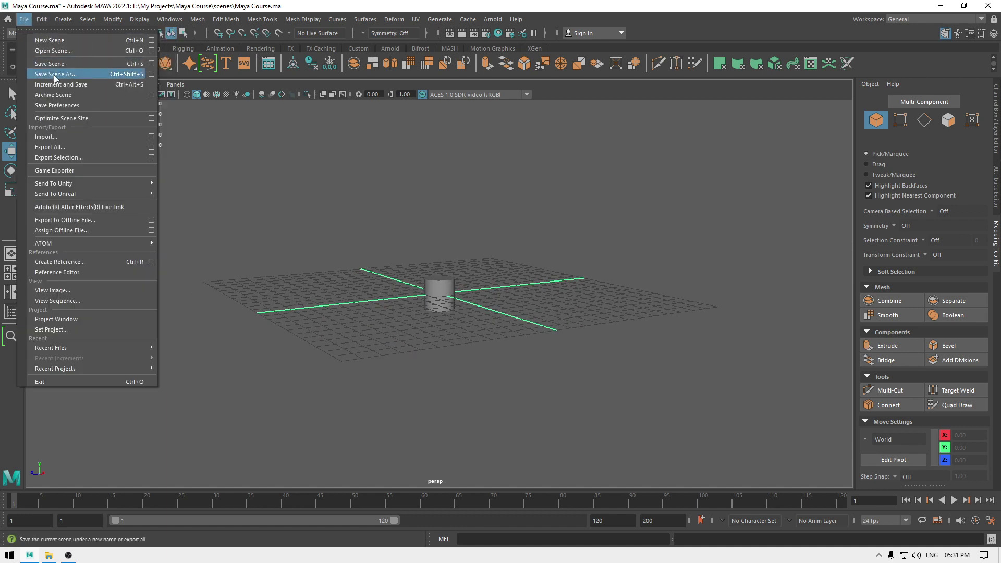
pyautogui.click(79, 85)
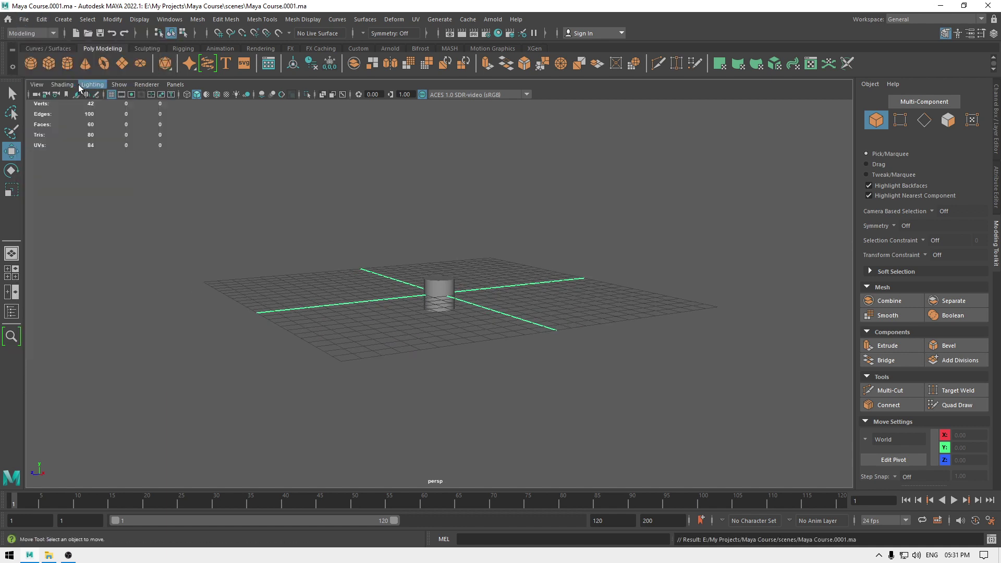
pyautogui.click(49, 555)
# Step: Confirm the scenes folder lists Maya Course and Maya Course.0001, then return to Maya
pyautogui.doubleClick(133, 127)
pyautogui.doubleClick(120, 215)
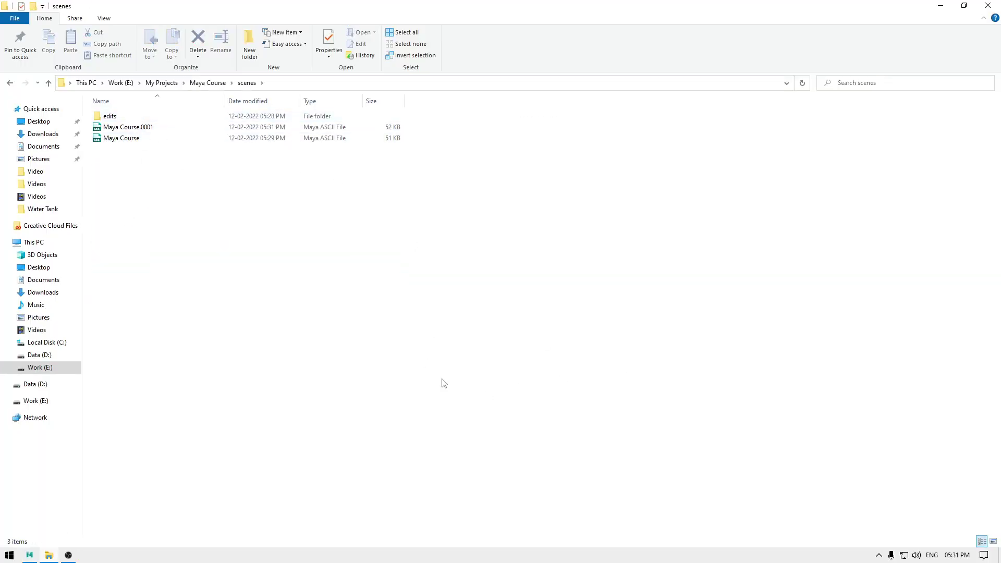
pyautogui.click(168, 127)
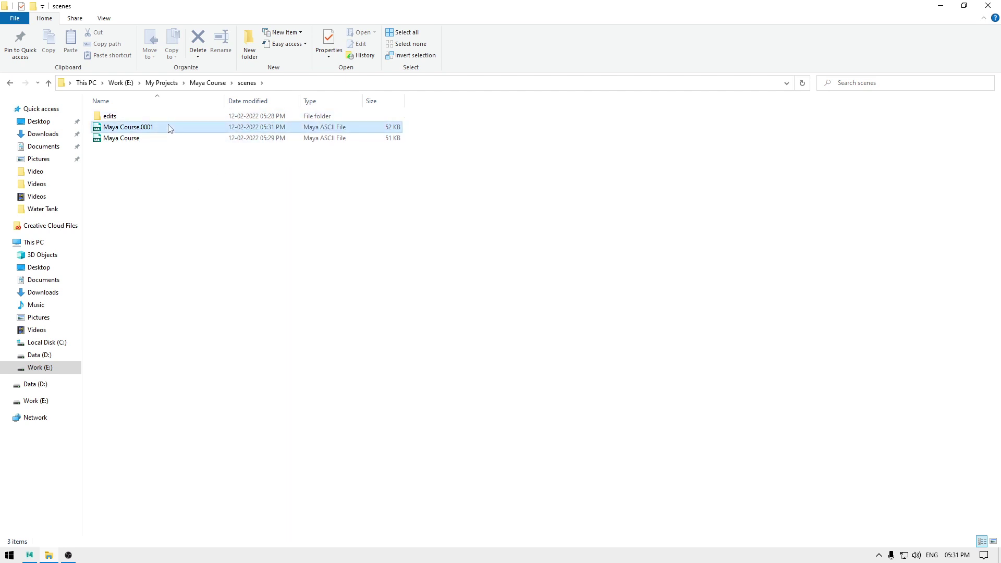
pyautogui.click(149, 193)
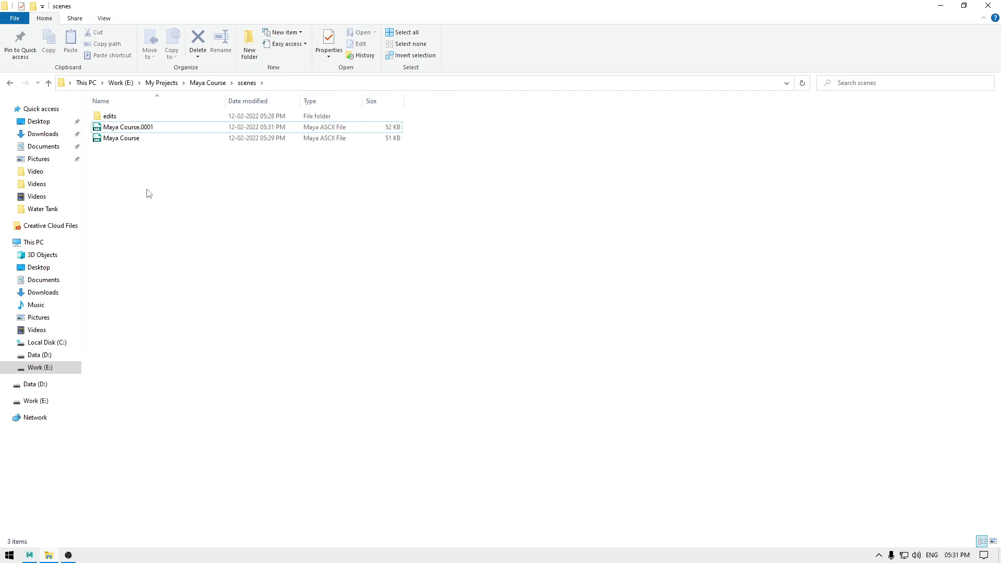
pyautogui.click(30, 555)
# Step: Open Maya's Preferences at the Files/Projects category
pyautogui.keyDown('alt'); pyautogui.moveTo(330, 290); pyautogui.dragTo(353, 324); pyautogui.keyUp('alt')
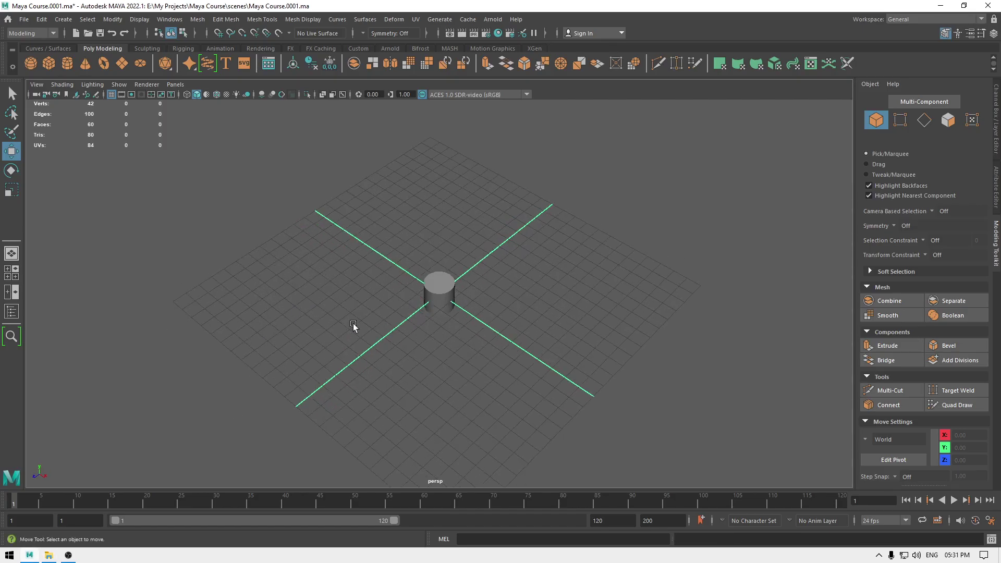
pyautogui.keyDown('alt'); pyautogui.moveTo(408, 301); pyautogui.dragTo(428, 251); pyautogui.keyUp('alt')
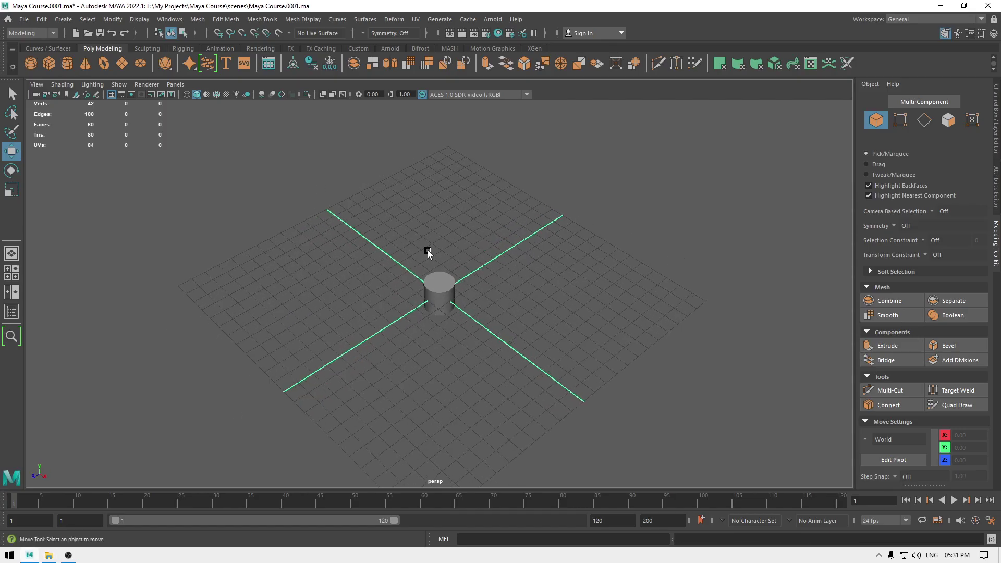
pyautogui.click(170, 19)
pyautogui.moveTo(219, 147)
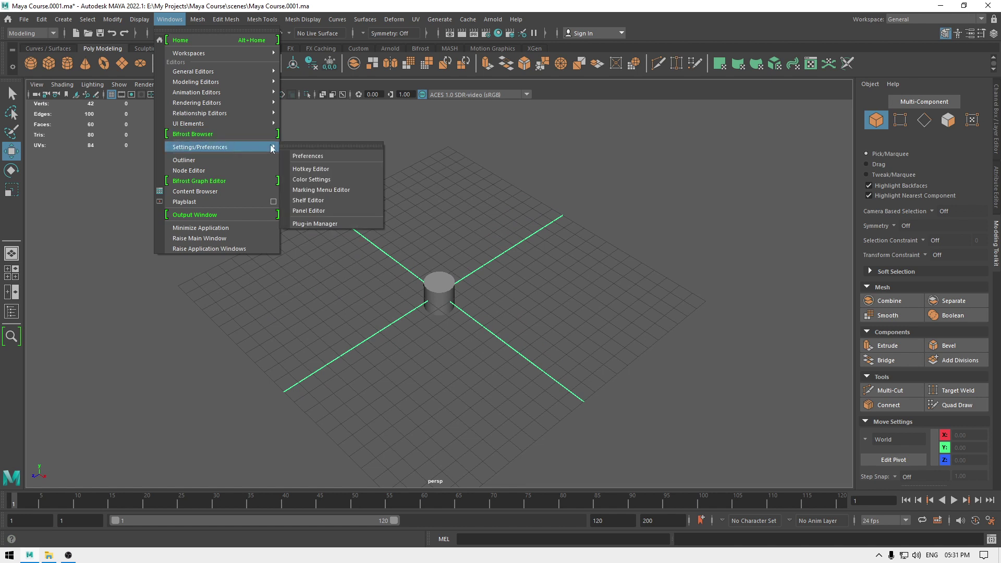
pyautogui.click(315, 156)
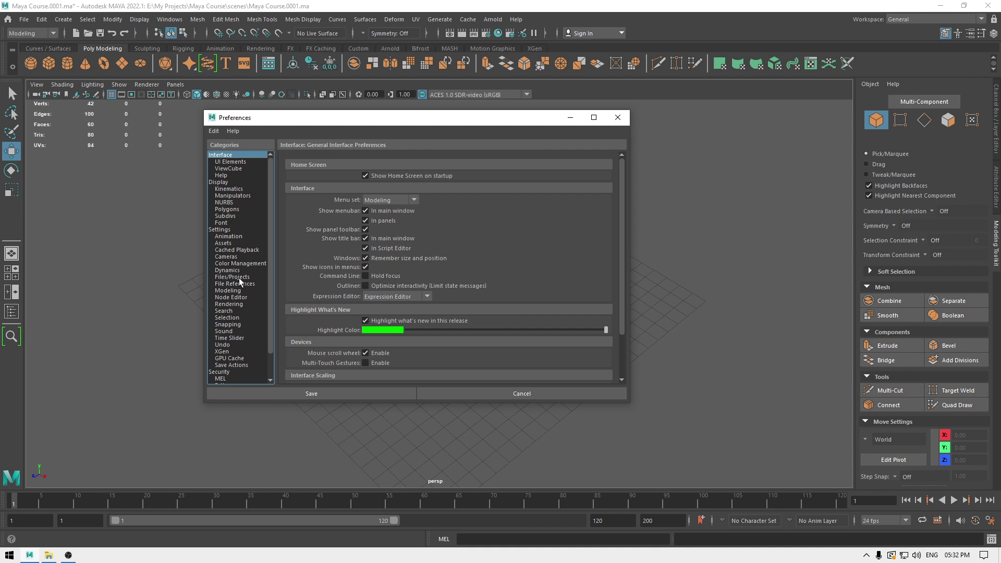
pyautogui.click(239, 278)
# Step: Enable AutoSave with a 10-minute interval and save the preferences
pyautogui.scroll(-5, 333, 274)
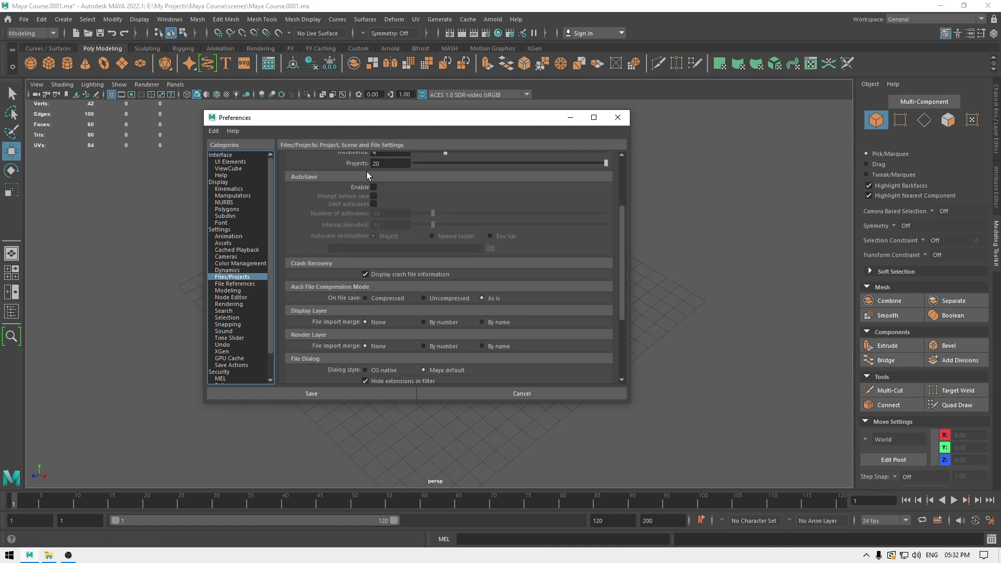
pyautogui.click(374, 188)
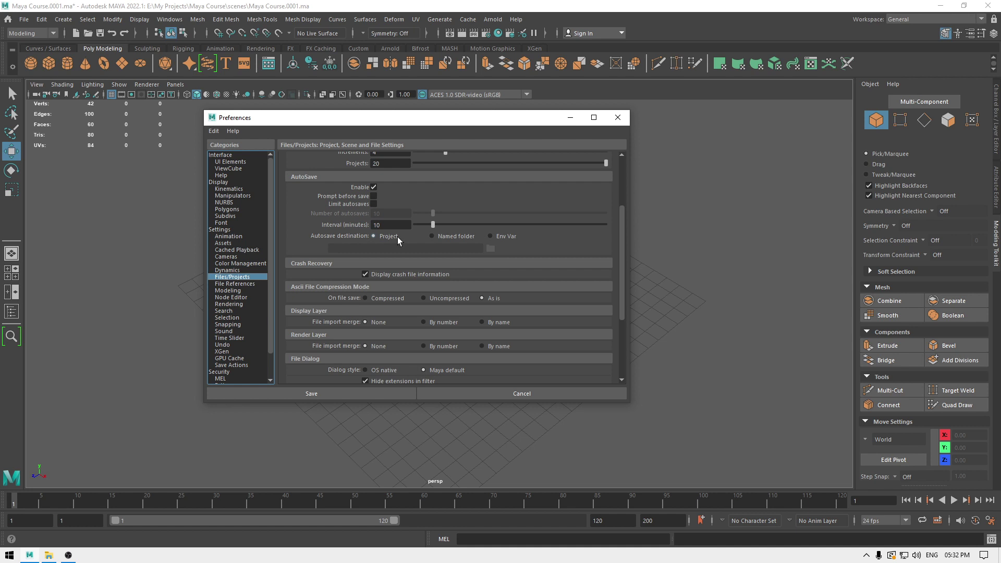
pyautogui.moveTo(430, 227)
pyautogui.mouseDown()
pyautogui.moveTo(390, 233)
pyautogui.moveTo(653, 230)
pyautogui.moveTo(426, 238)
pyautogui.mouseUp()
pyautogui.press('BackSpace')
pyautogui.write('0')
pyautogui.press('Return')
pyautogui.click(344, 396)
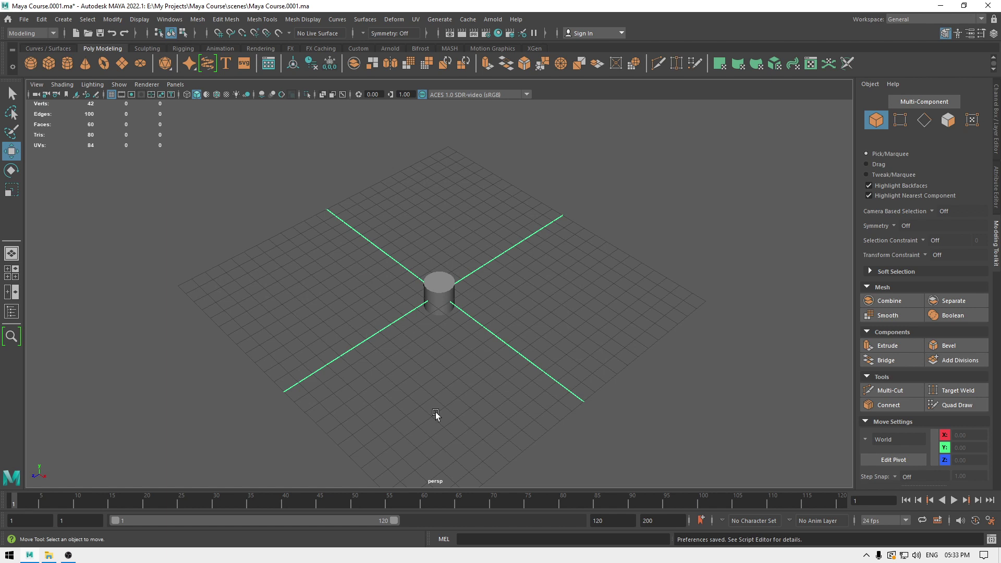
# Step: Add a polygon cube moved to X 3.82 and a sphere moved left along X
pyautogui.keyDown('alt'); pyautogui.moveTo(436, 413); pyautogui.dragTo(432, 309); pyautogui.keyUp('alt')
pyautogui.keyDown('alt'); pyautogui.moveTo(208, 230); pyautogui.dragTo(210, 231); pyautogui.keyUp('alt')
pyautogui.click(48, 68)
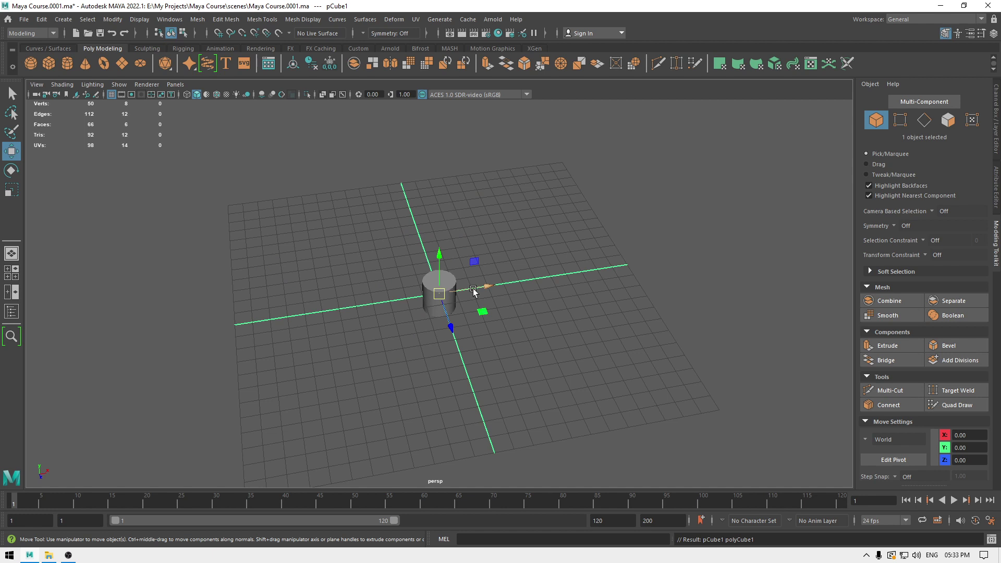
pyautogui.moveTo(474, 287); pyautogui.dragTo(535, 281)
pyautogui.click(31, 63)
pyautogui.moveTo(439, 293); pyautogui.dragTo(348, 308)
pyautogui.click(333, 376)
pyautogui.keyDown('alt'); pyautogui.moveTo(334, 375); pyautogui.dragTo(381, 334); pyautogui.keyUp('alt')
# Step: Increment and save as Maya Course.0002, then refresh the scenes folder in File Explorer
pyautogui.click(25, 19)
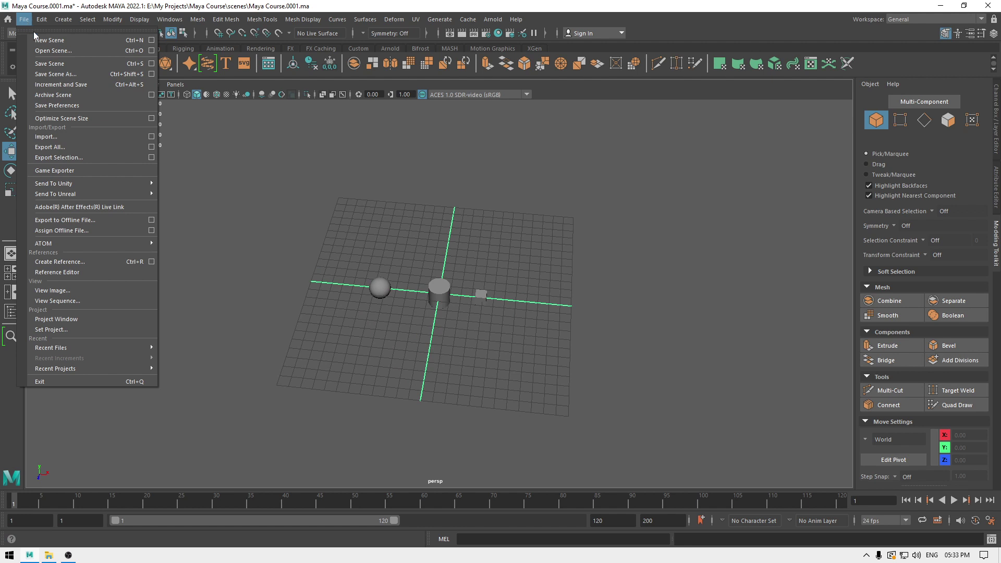
pyautogui.click(62, 85)
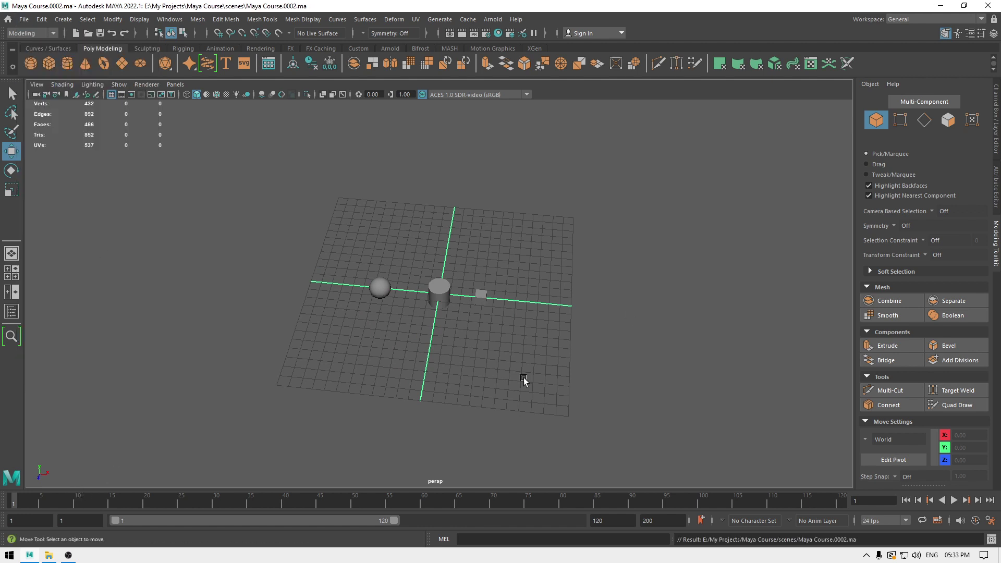
pyautogui.click(49, 555)
pyautogui.rightClick(208, 215)
pyautogui.click(229, 258)
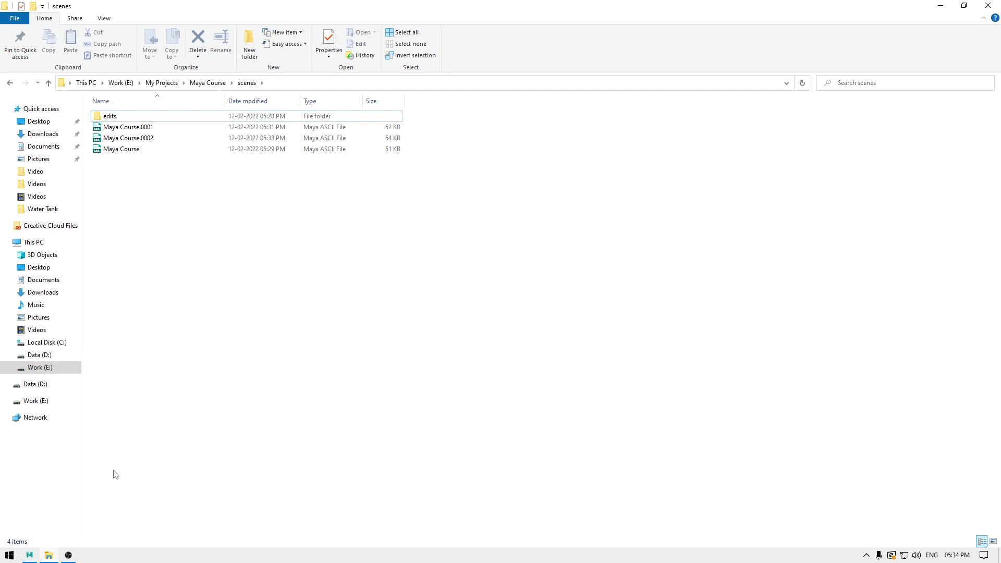
# Step: Return to Maya after checking Maya Course.0002 in the scenes folder
pyautogui.click(30, 555)
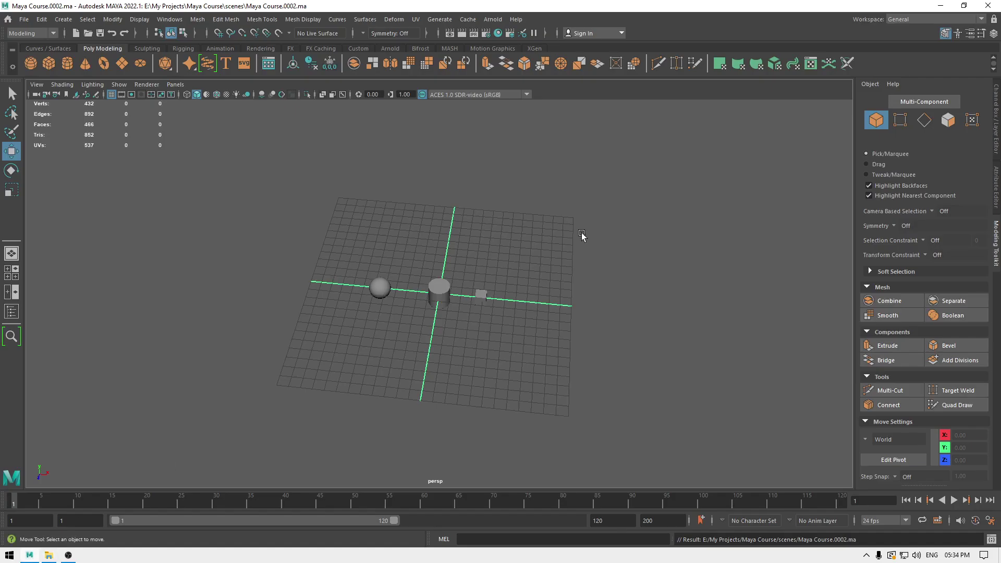